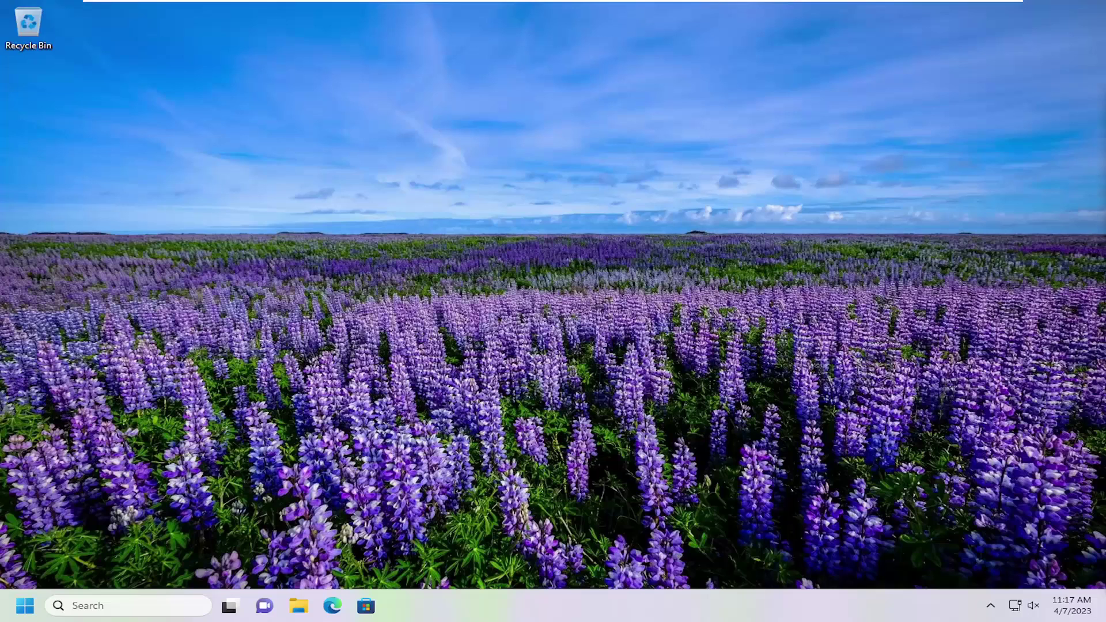
# - Search for regedit, run Registry Editor as administrator, and approve the UAC prompt
pyautogui.click(121, 605)
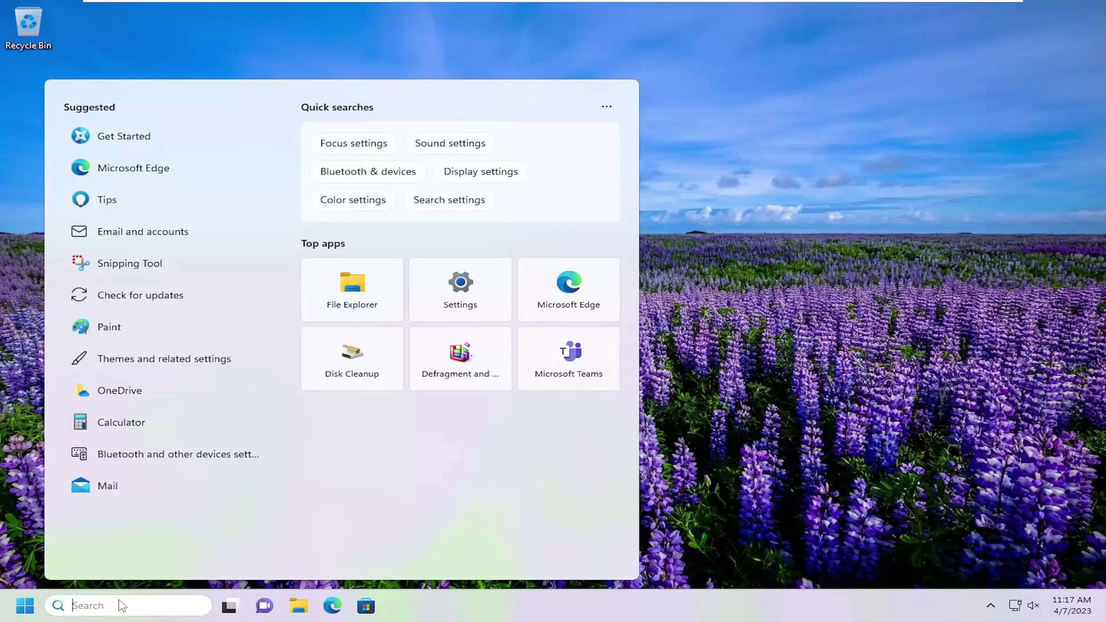
pyautogui.write('regedit')
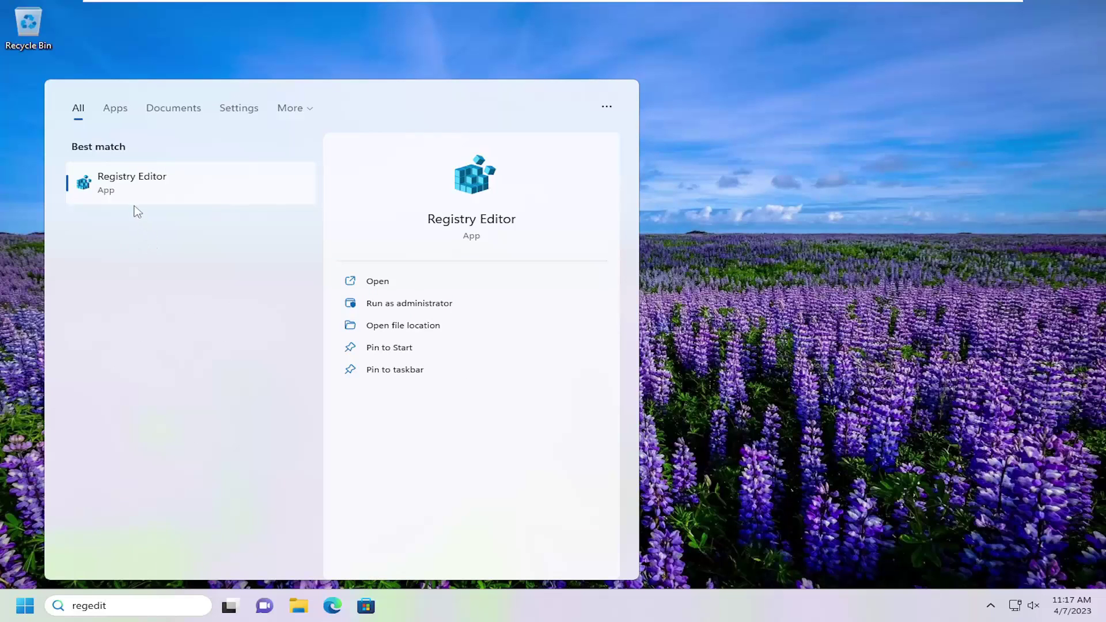
pyautogui.rightClick(122, 182)
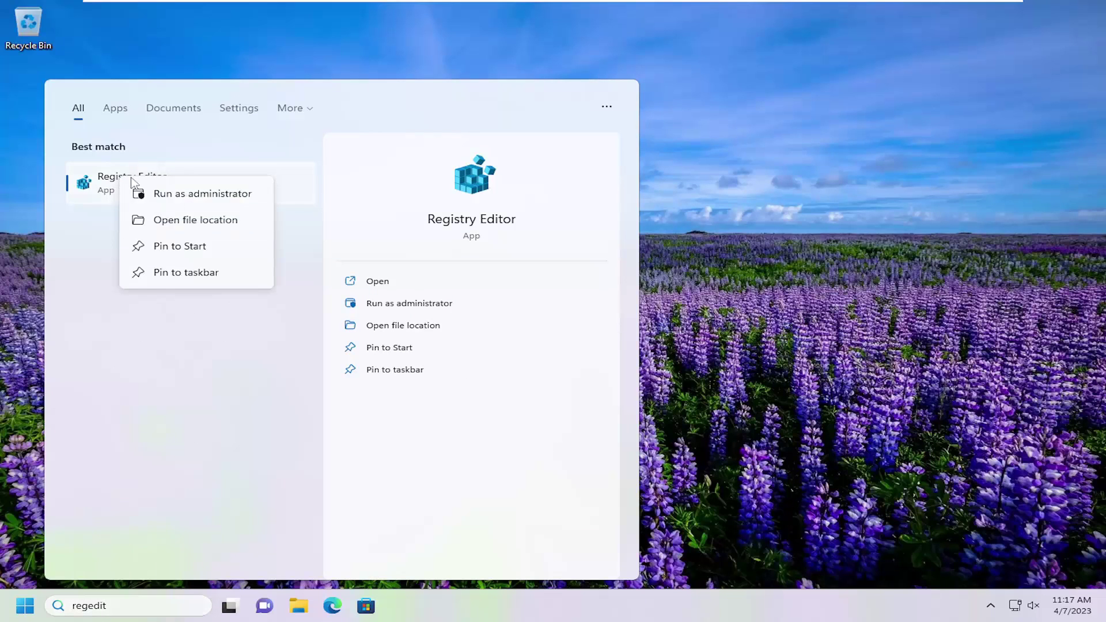
pyautogui.click(183, 194)
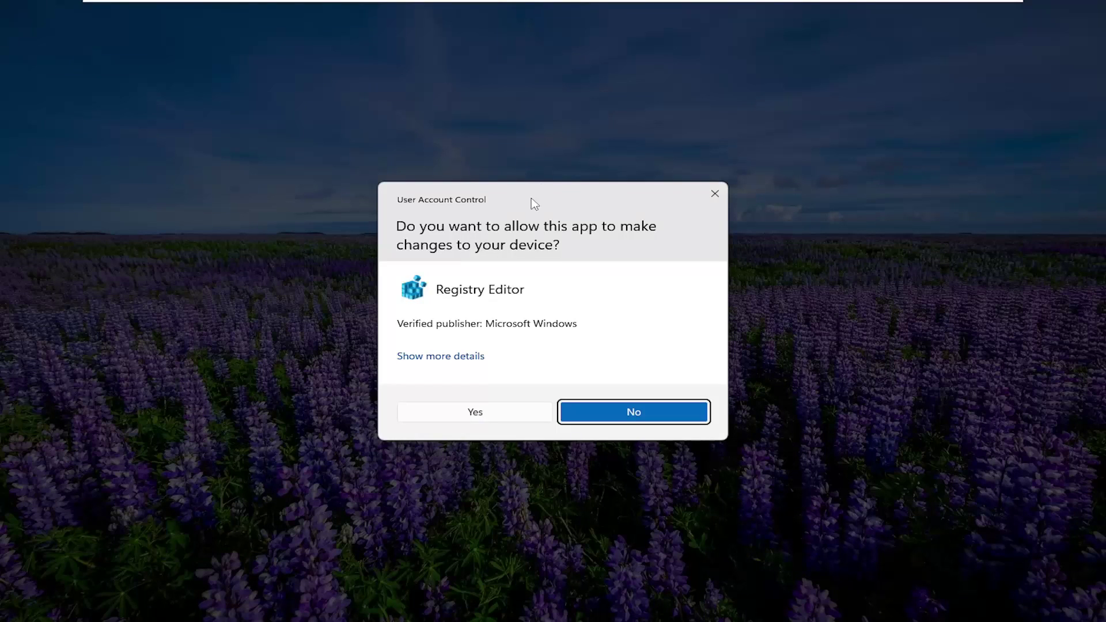
pyautogui.click(469, 412)
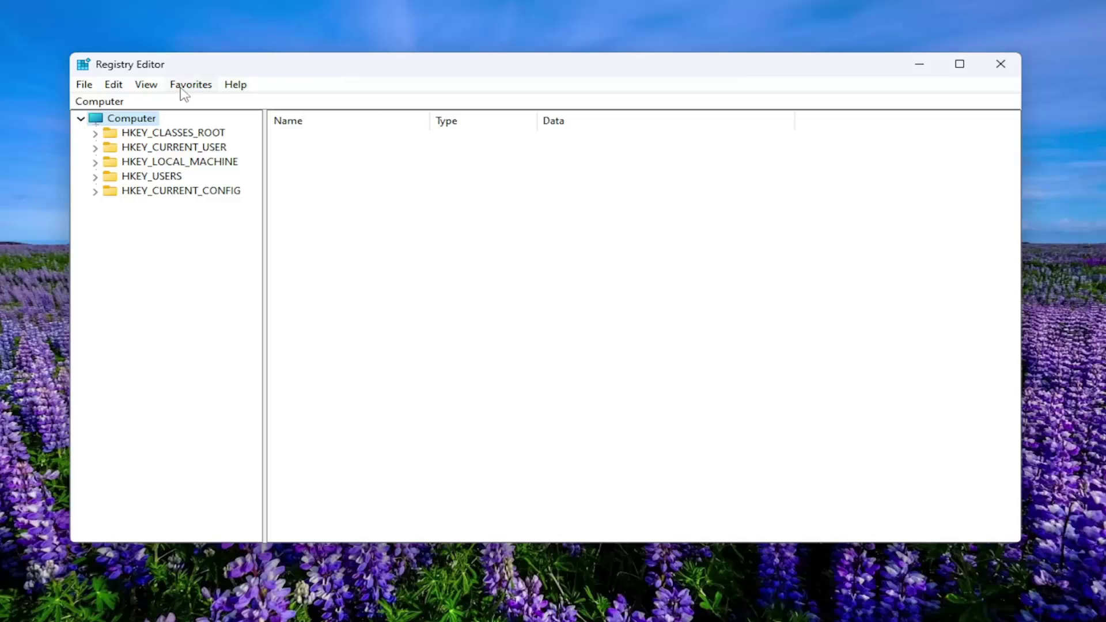
pyautogui.click(87, 86)
pyautogui.click(99, 123)
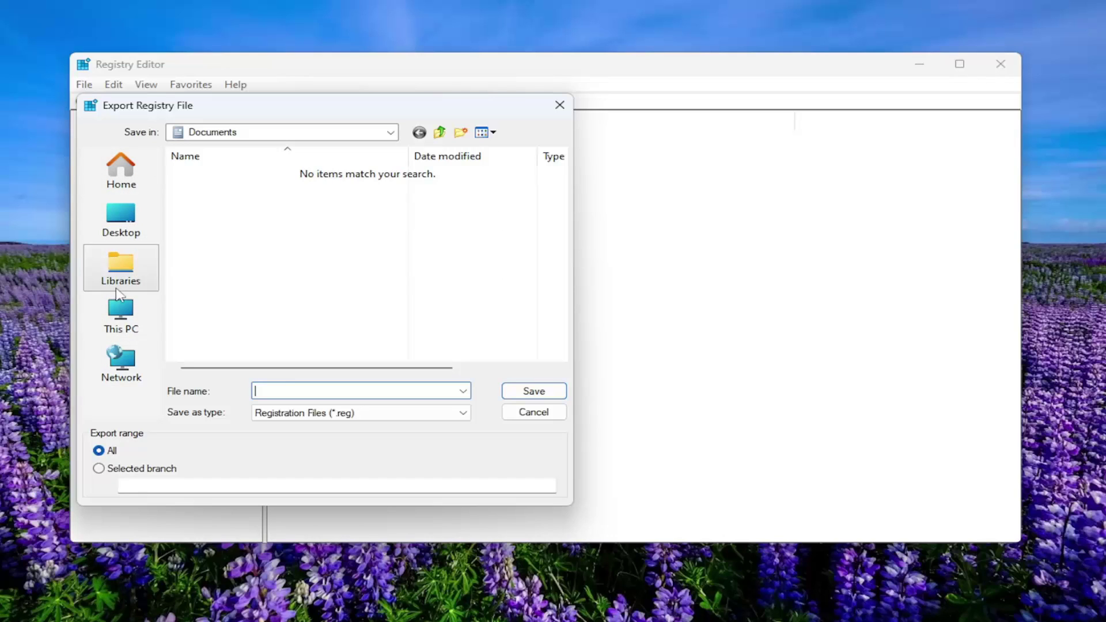
pyautogui.press('Escape')
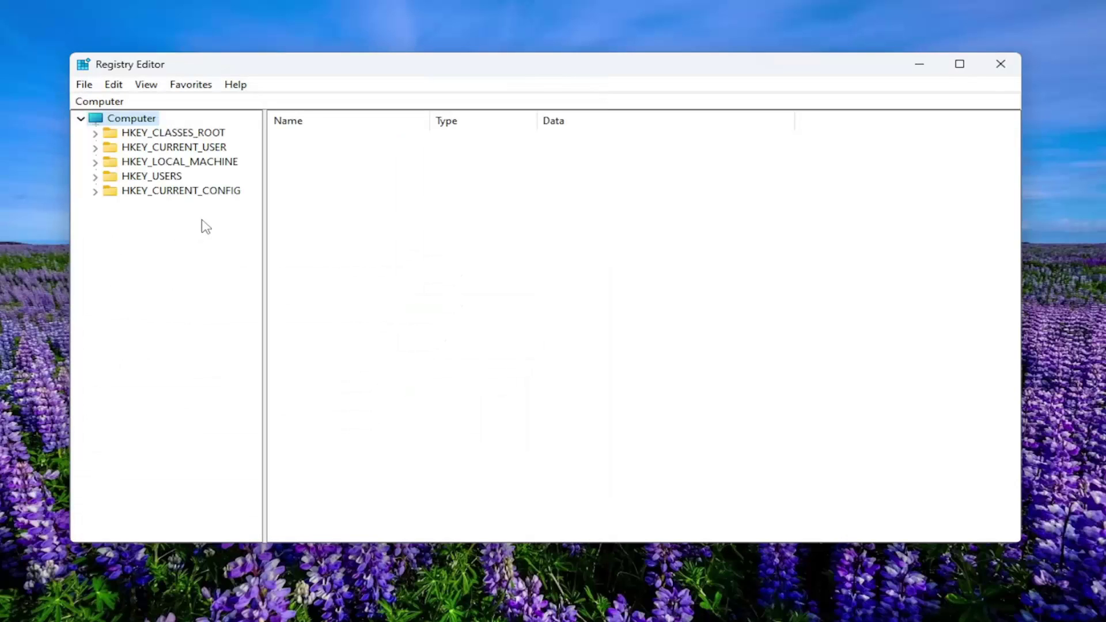
pyautogui.click(84, 85)
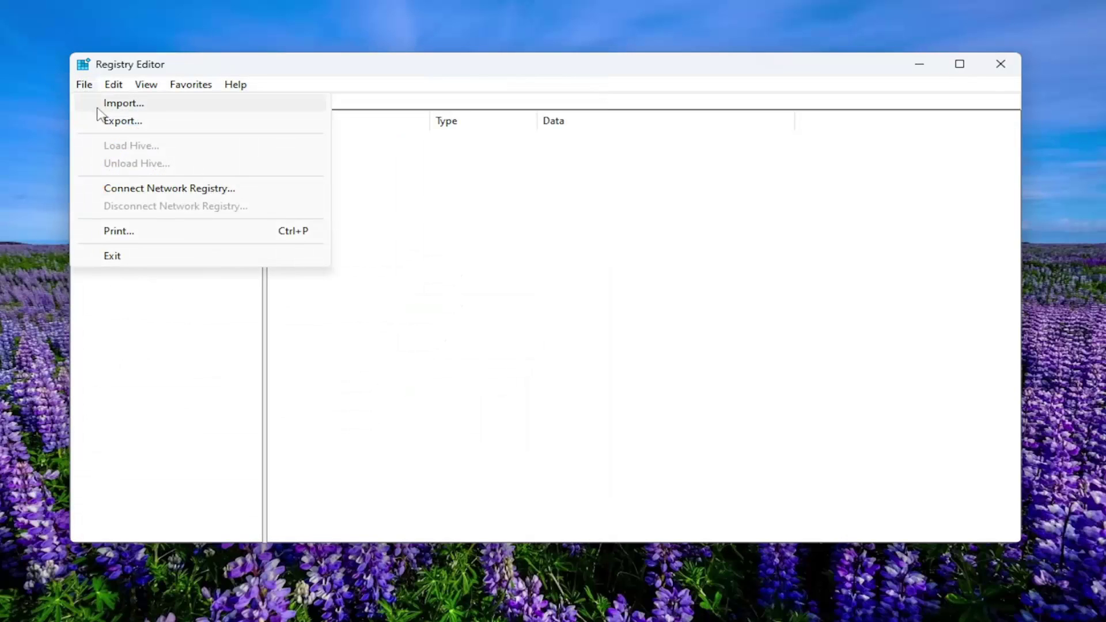
pyautogui.click(110, 105)
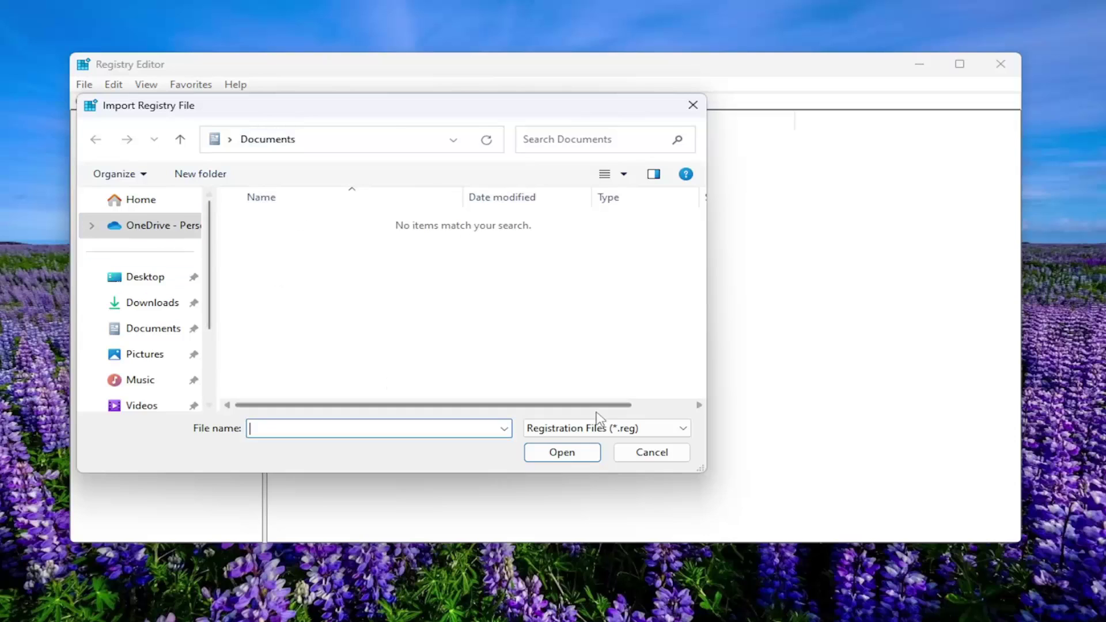
pyautogui.click(663, 449)
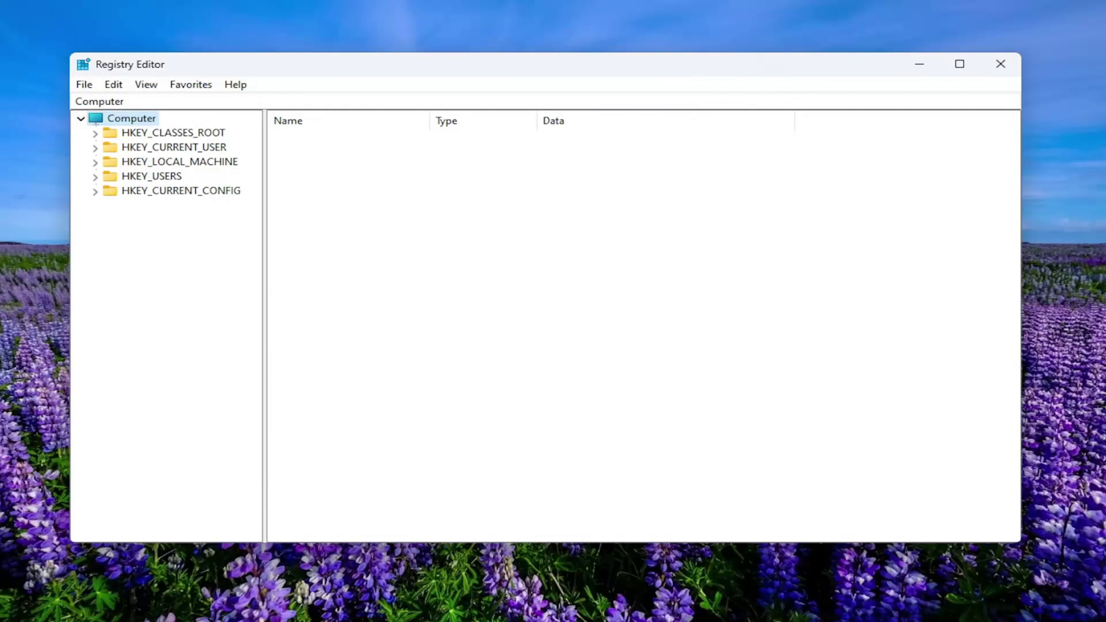
# - Expand HKEY_LOCAL_MACHINE\SYSTEM\CurrentControlSet\Services and widen the key tree pane
pyautogui.doubleClick(170, 163)
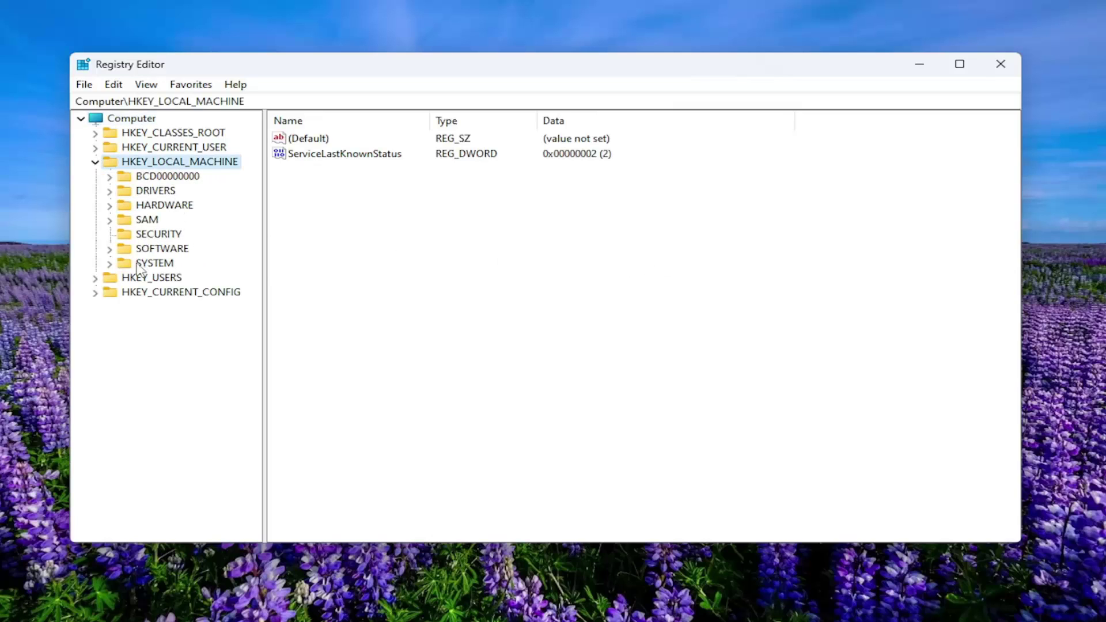
pyautogui.doubleClick(138, 265)
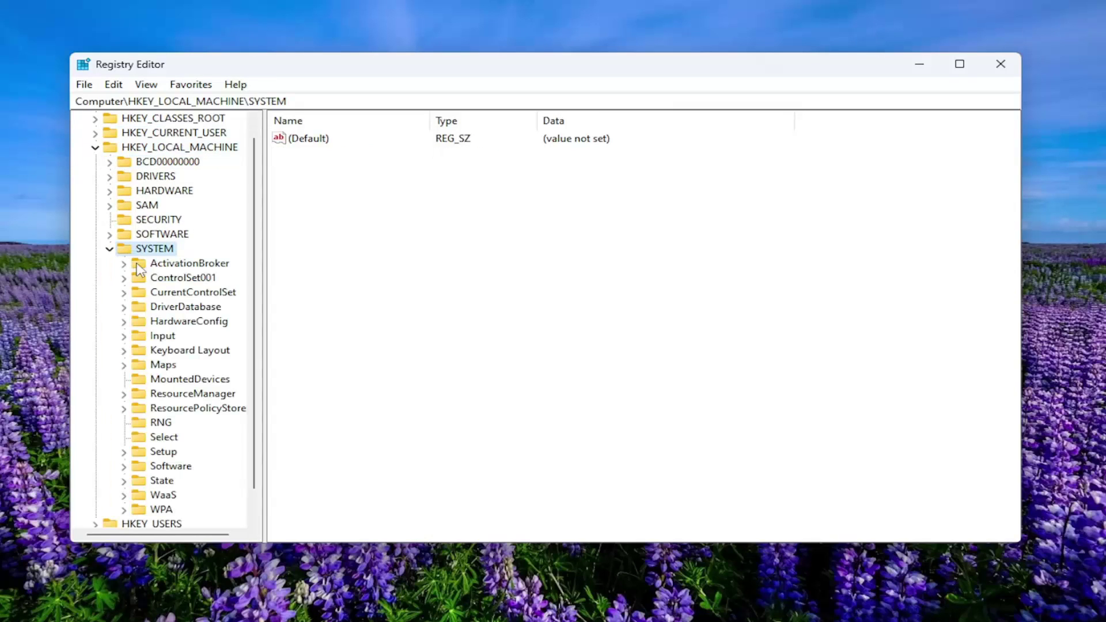
pyautogui.doubleClick(189, 294)
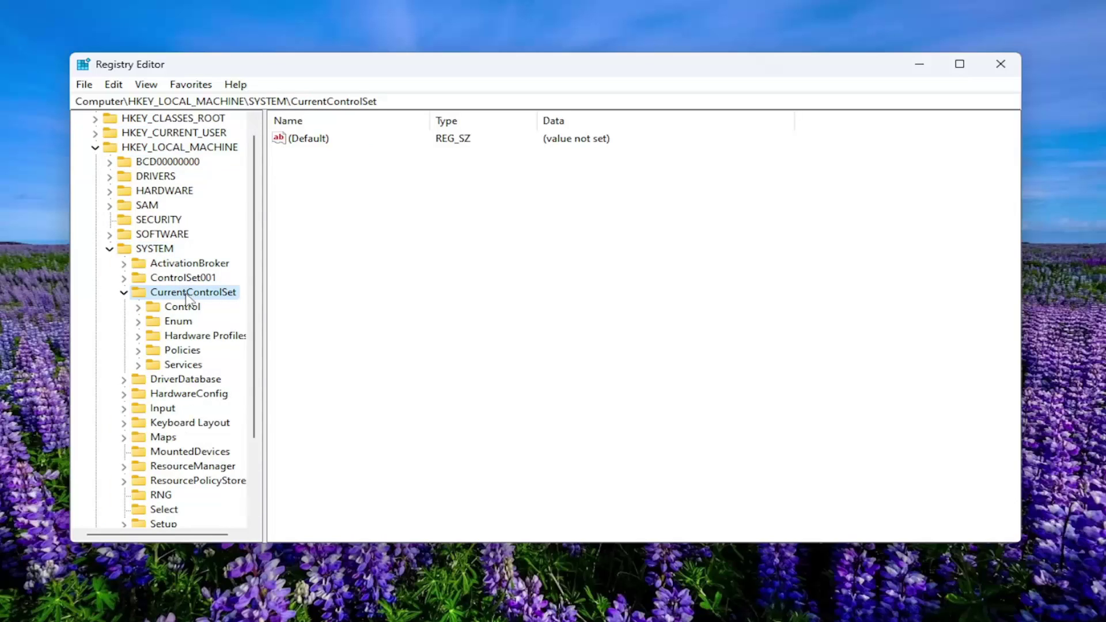
pyautogui.doubleClick(171, 367)
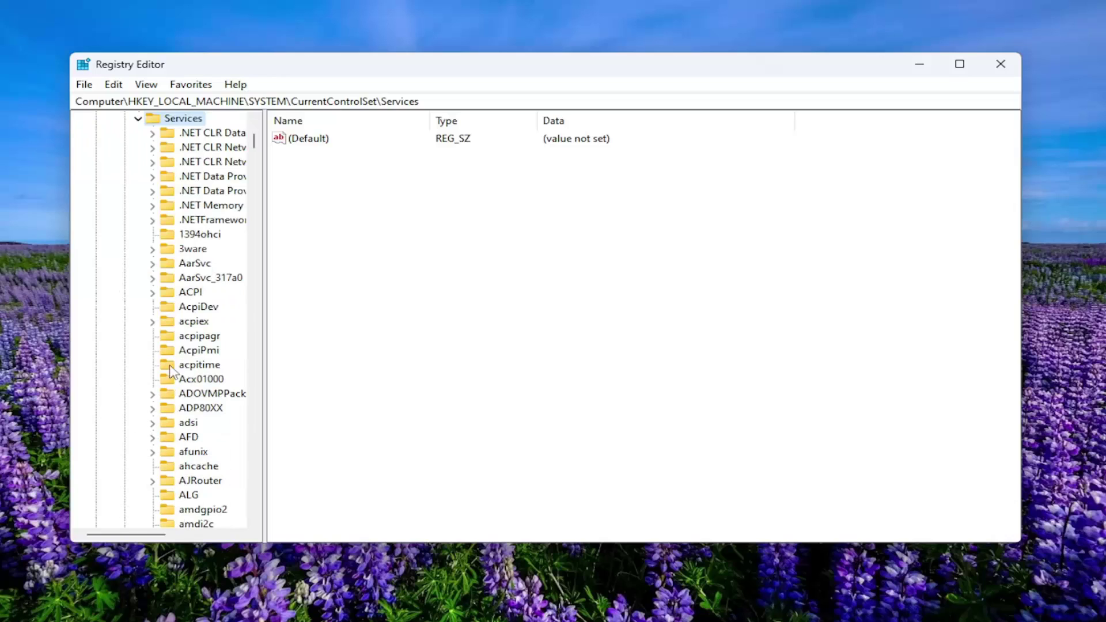
pyautogui.moveTo(263, 333); pyautogui.dragTo(331, 328)
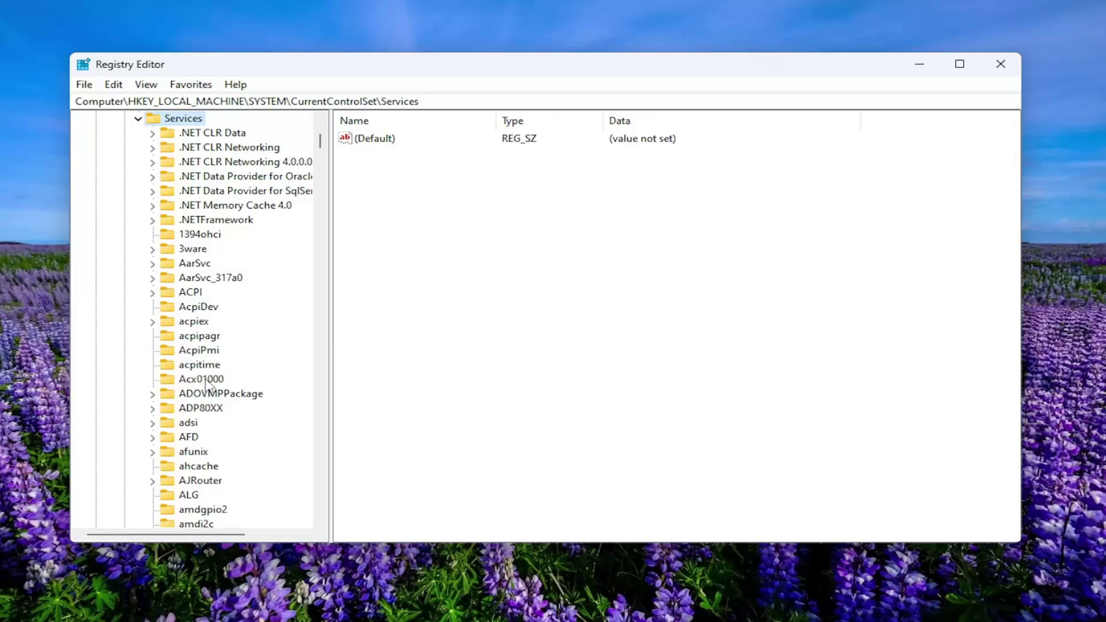
# - Scroll down the Services list and select the SstpSvc key to show its values
pyautogui.scroll(-20, 208, 387)
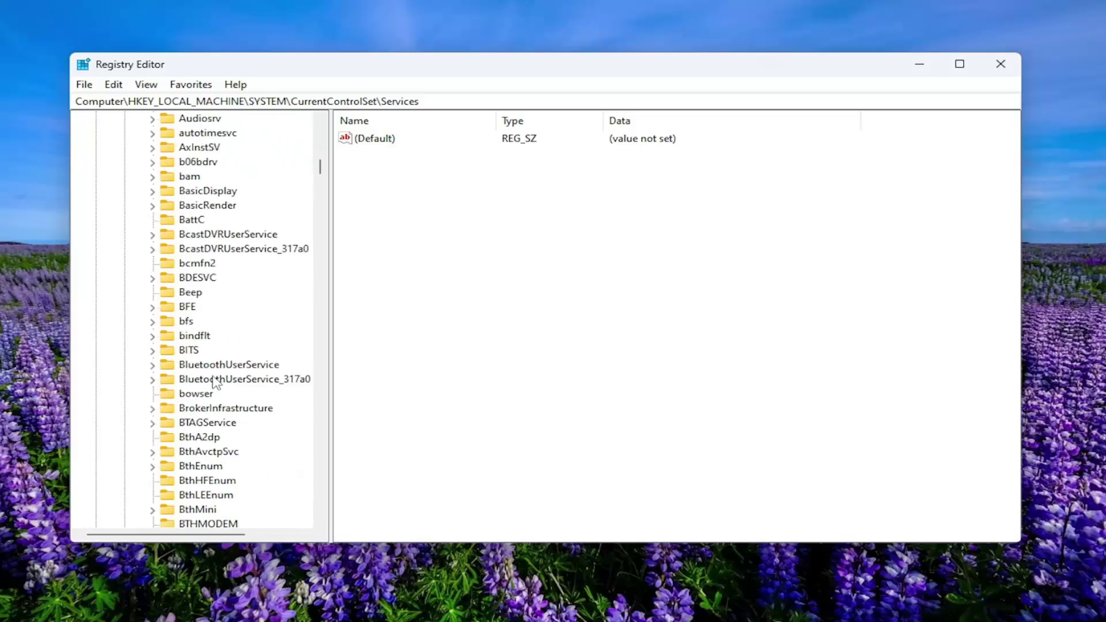
pyautogui.scroll(-20, 217, 348)
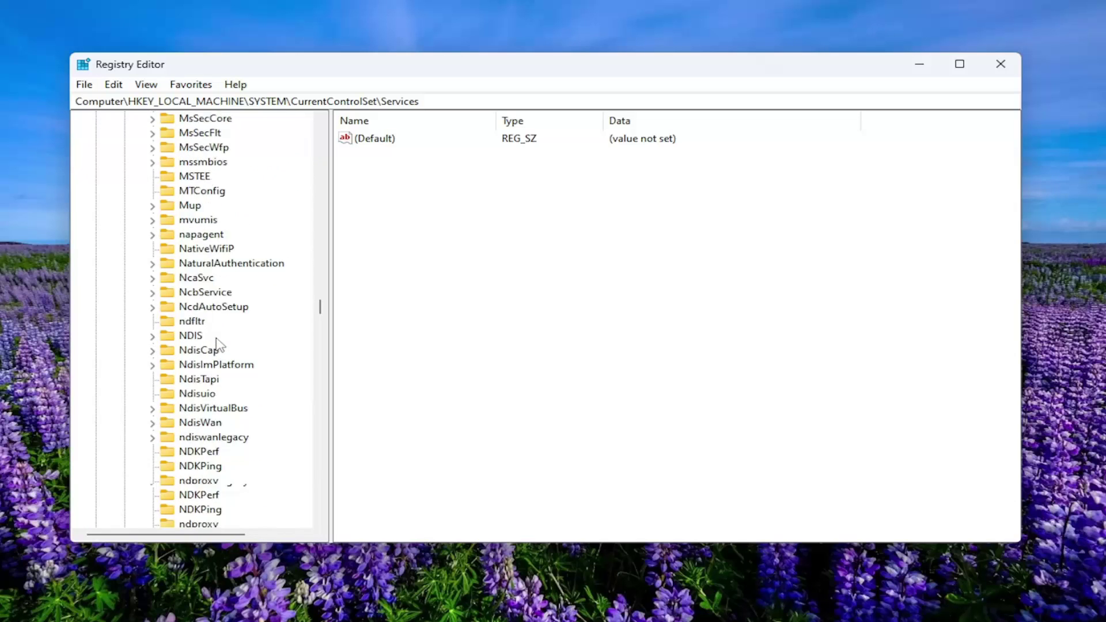
pyautogui.scroll(-20, 219, 345)
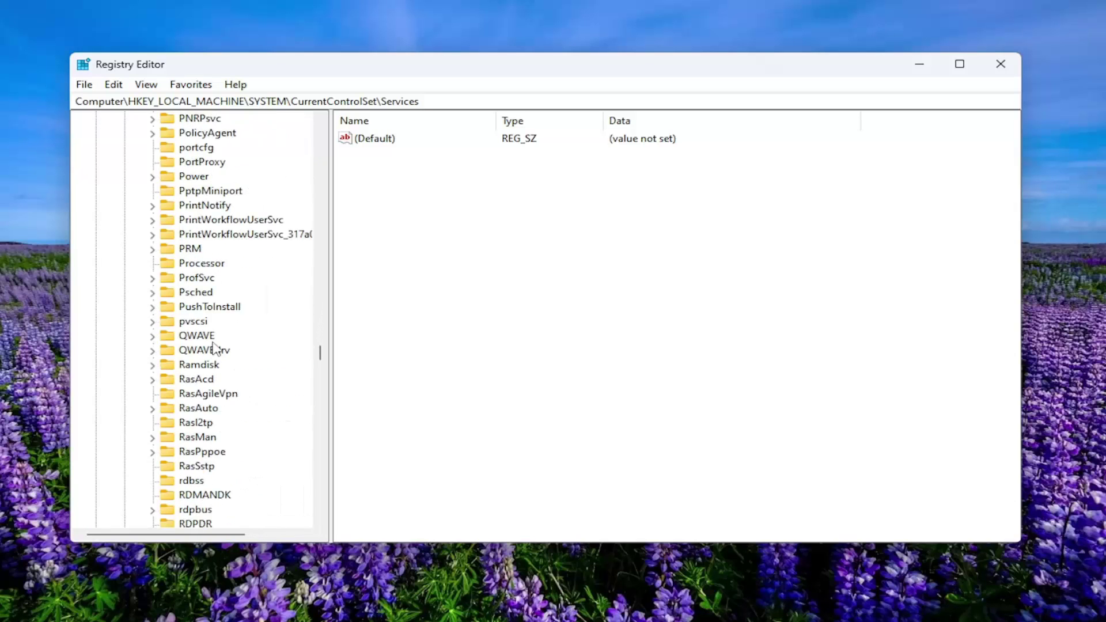
pyautogui.scroll(-4, 211, 351)
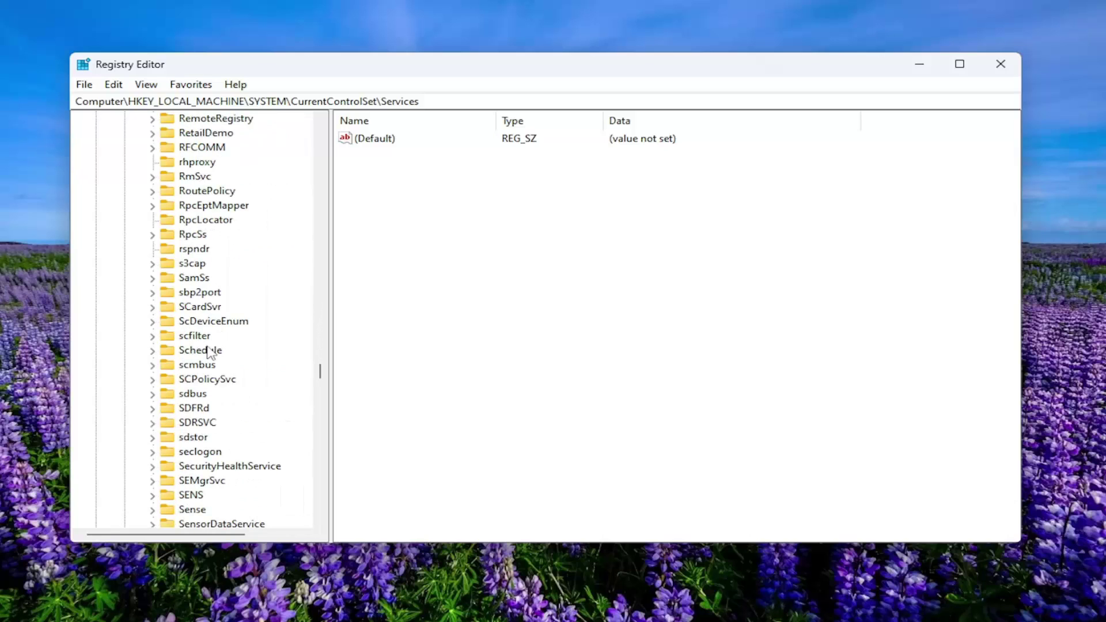
pyautogui.scroll(-13, 209, 352)
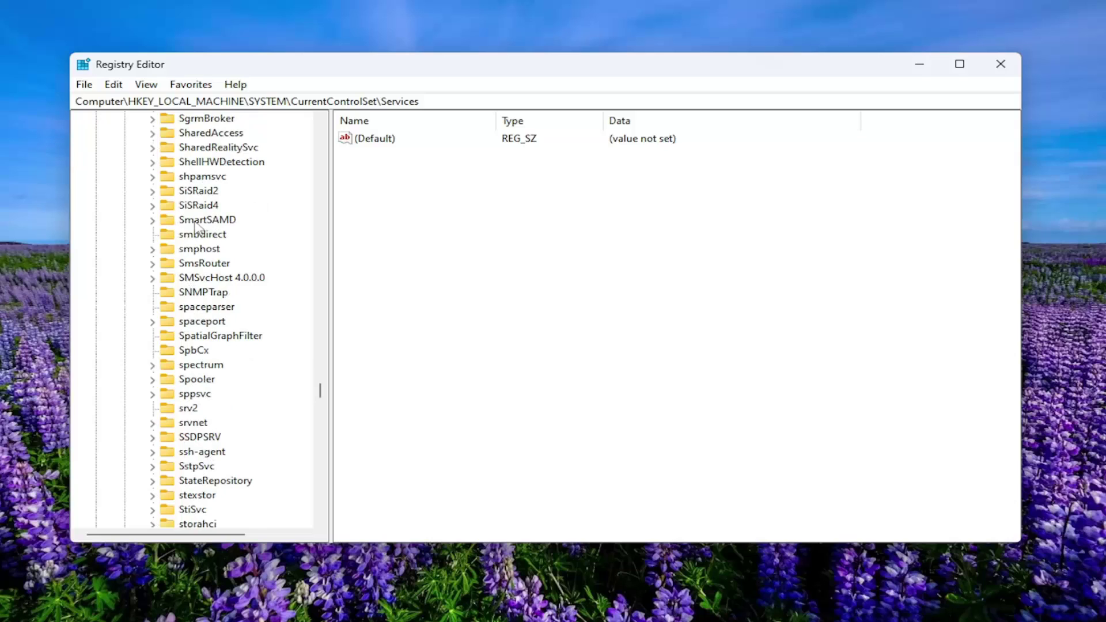
pyautogui.scroll(-1, 240, 400)
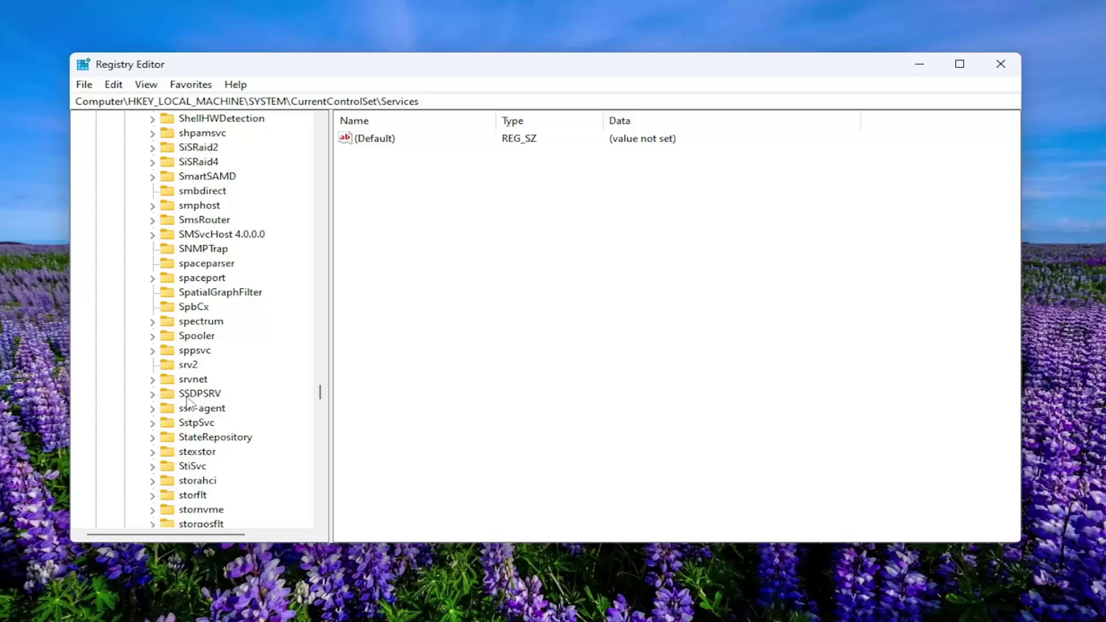
pyautogui.scroll(-1, 204, 392)
pyautogui.click(204, 382)
pyautogui.scroll(-2, 203, 392)
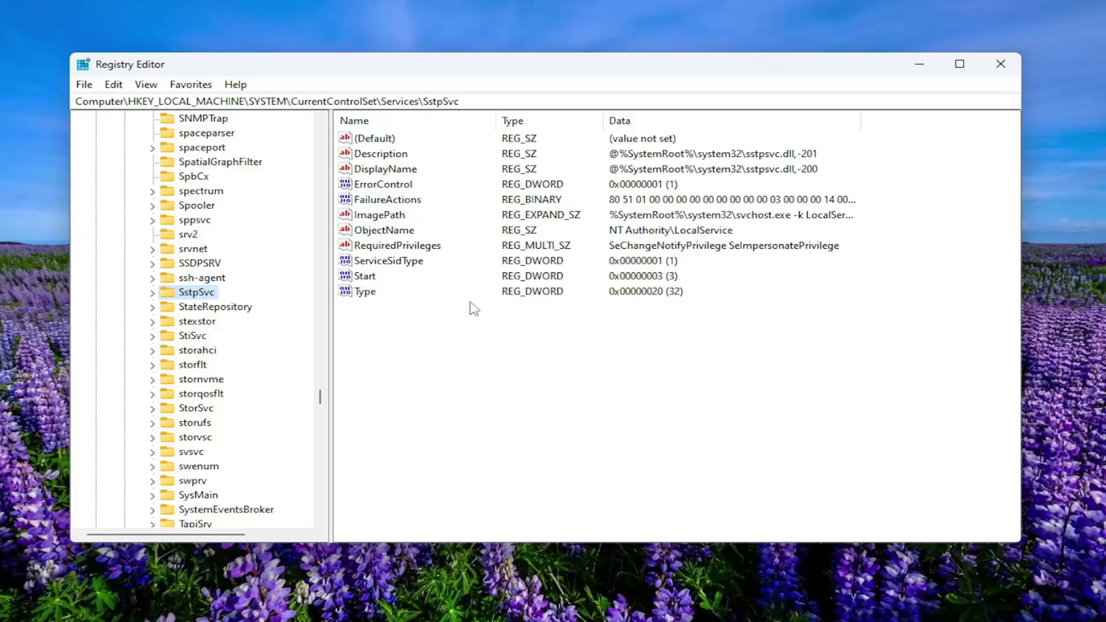
# - Create a new binary value in SstpSvc named SHA256CertificateHash and select it
pyautogui.rightClick(430, 368)
pyautogui.moveTo(487, 376)
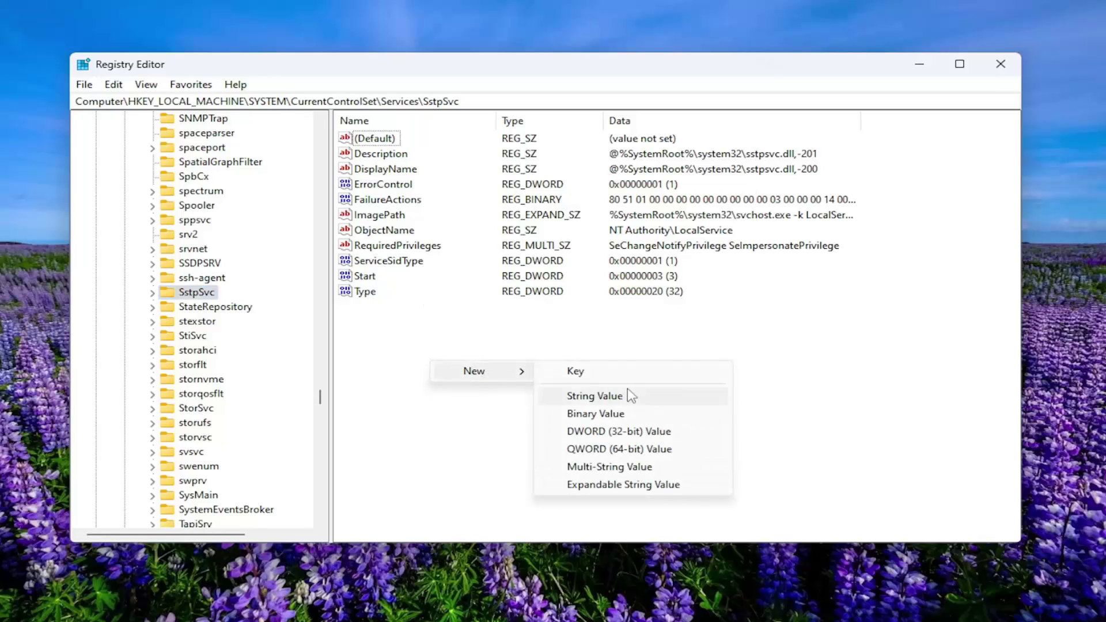
pyautogui.click(601, 420)
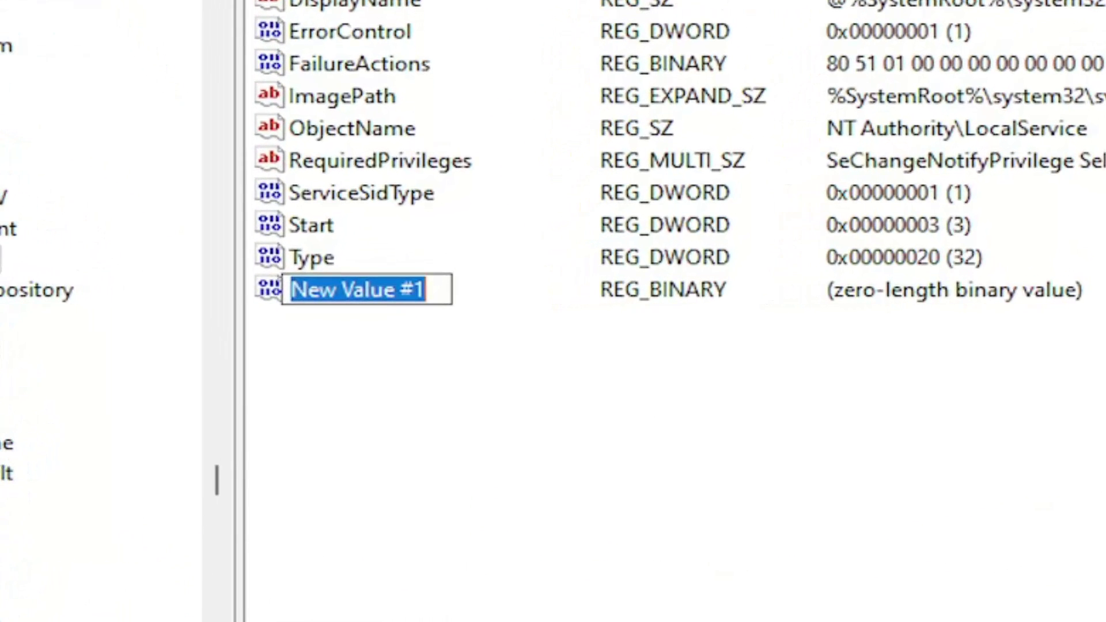
pyautogui.click(371, 289)
pyautogui.moveTo(427, 290); pyautogui.dragTo(290, 289)
pyautogui.write('sha')
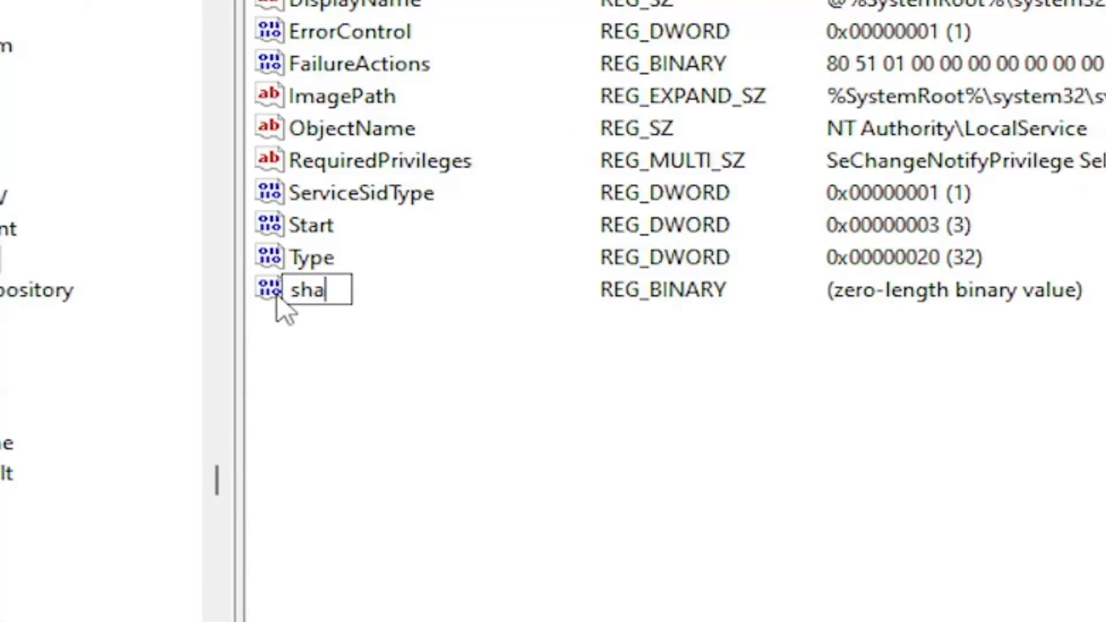
pyautogui.press('BackSpace')
pyautogui.press('BackSpace')
pyautogui.press('BackSpace')
pyautogui.write('SHA256')
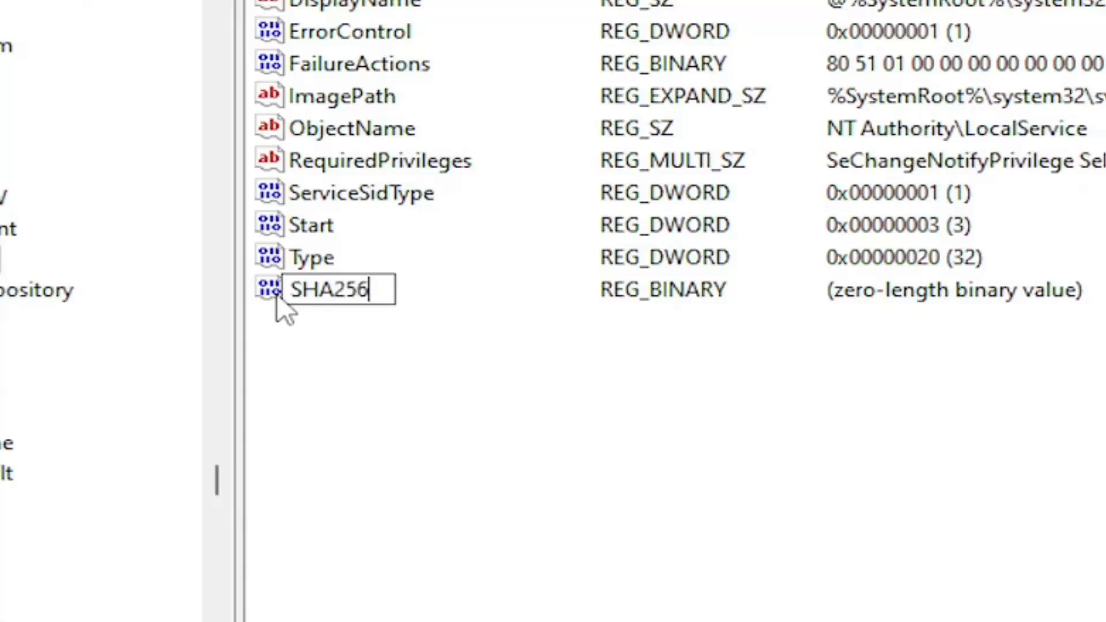
pyautogui.write('Certifi')
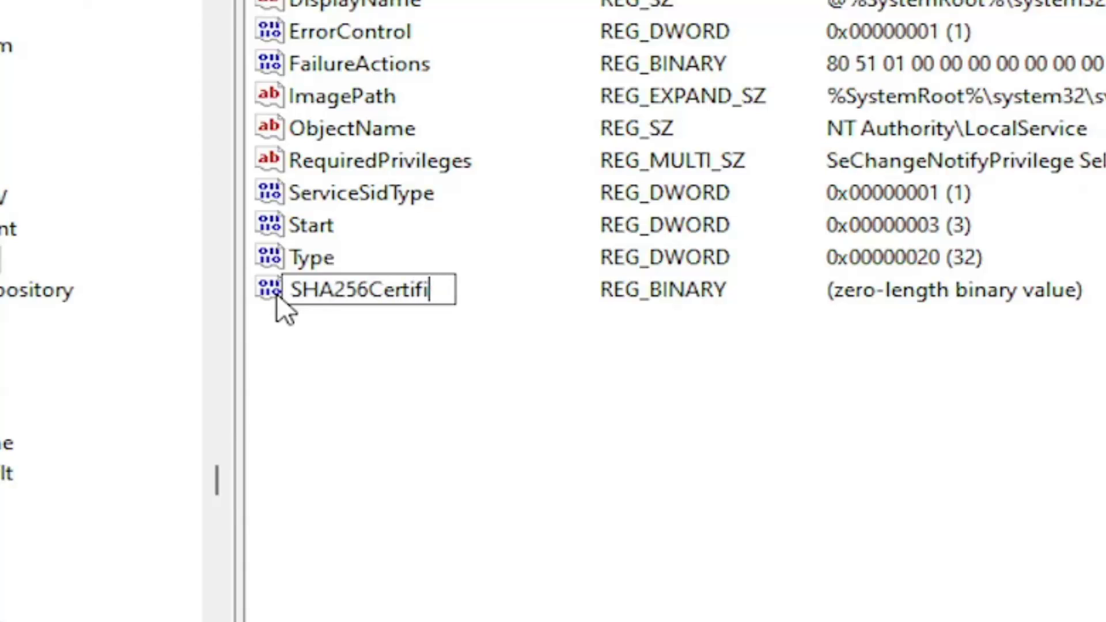
pyautogui.write('cate')
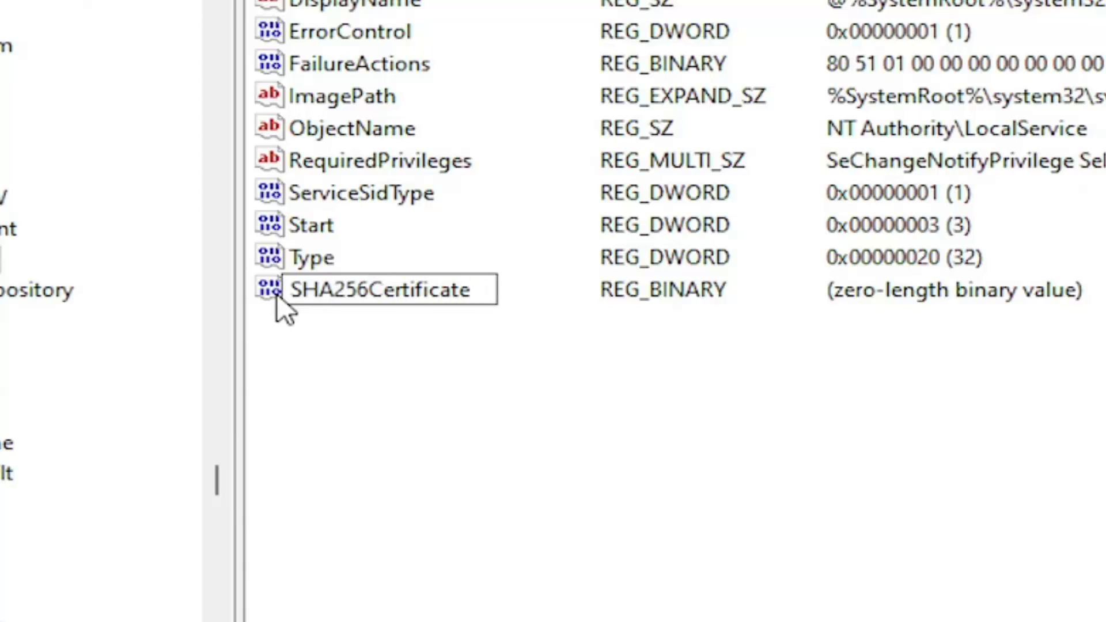
pyautogui.write('Hash')
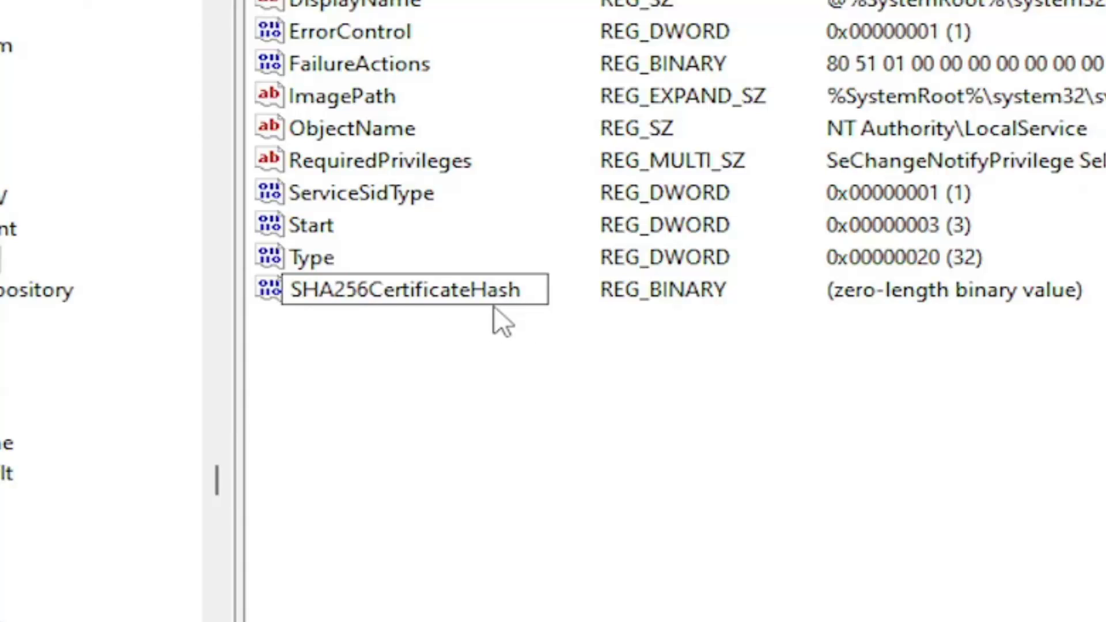
pyautogui.press('Return')
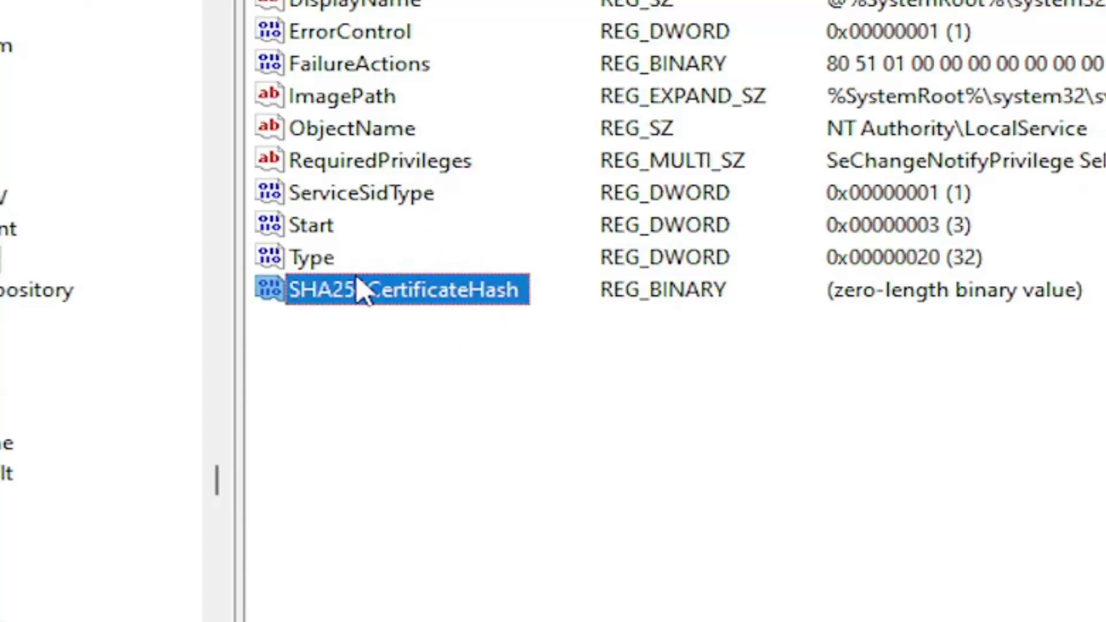
pyautogui.click(355, 328)
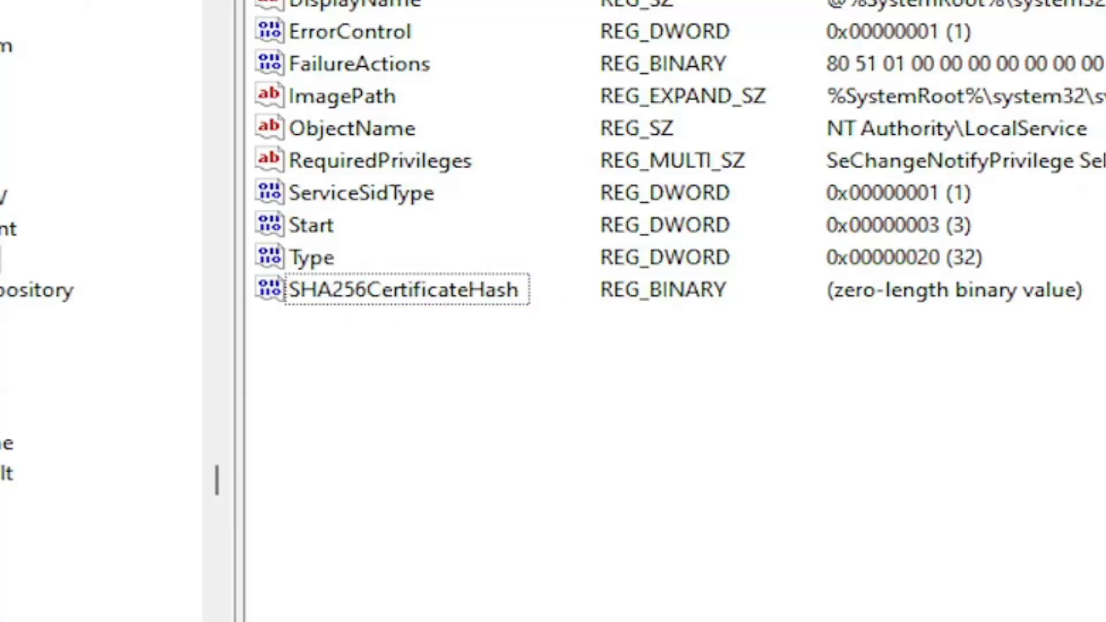
# - Enter 32 as SHA256CertificateHash's binary value data and confirm with OK
pyautogui.doubleClick(413, 294)
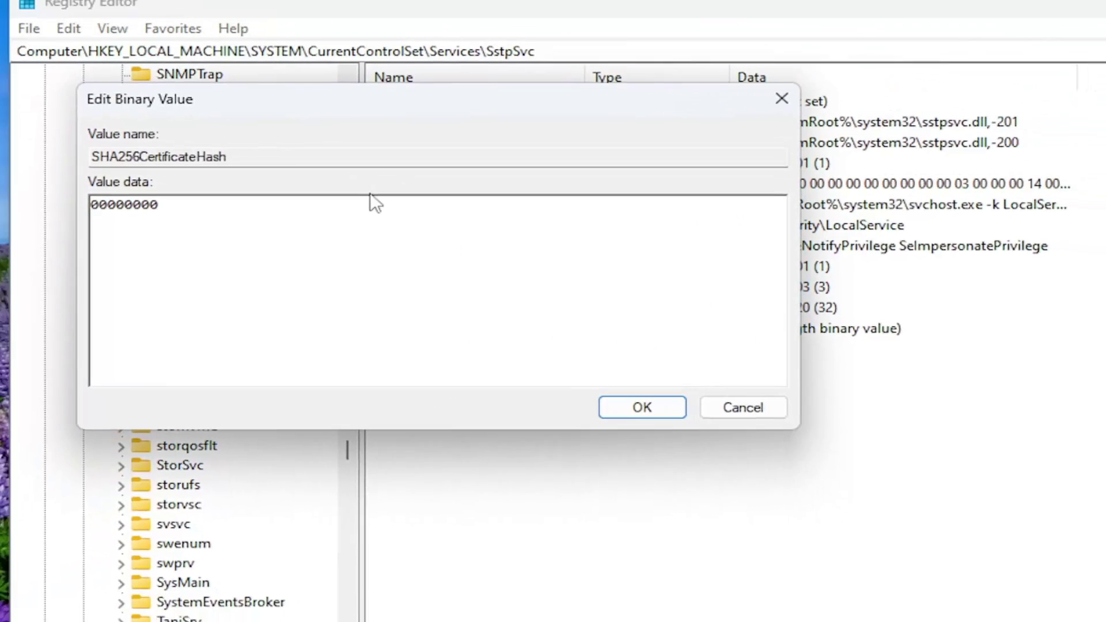
pyautogui.write('32    2')
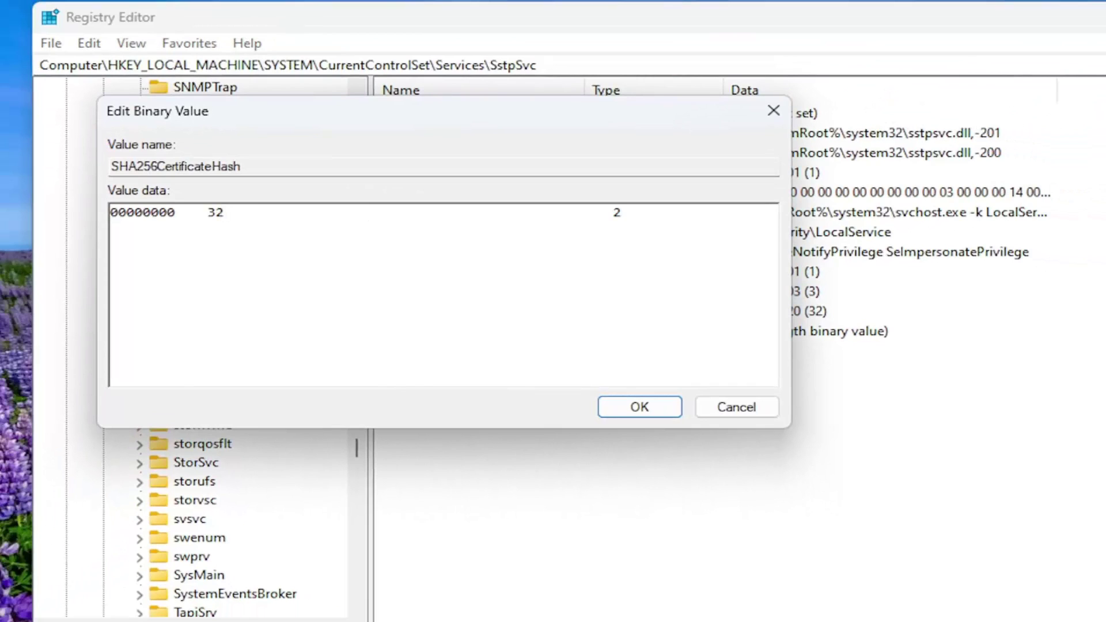
pyautogui.click(660, 411)
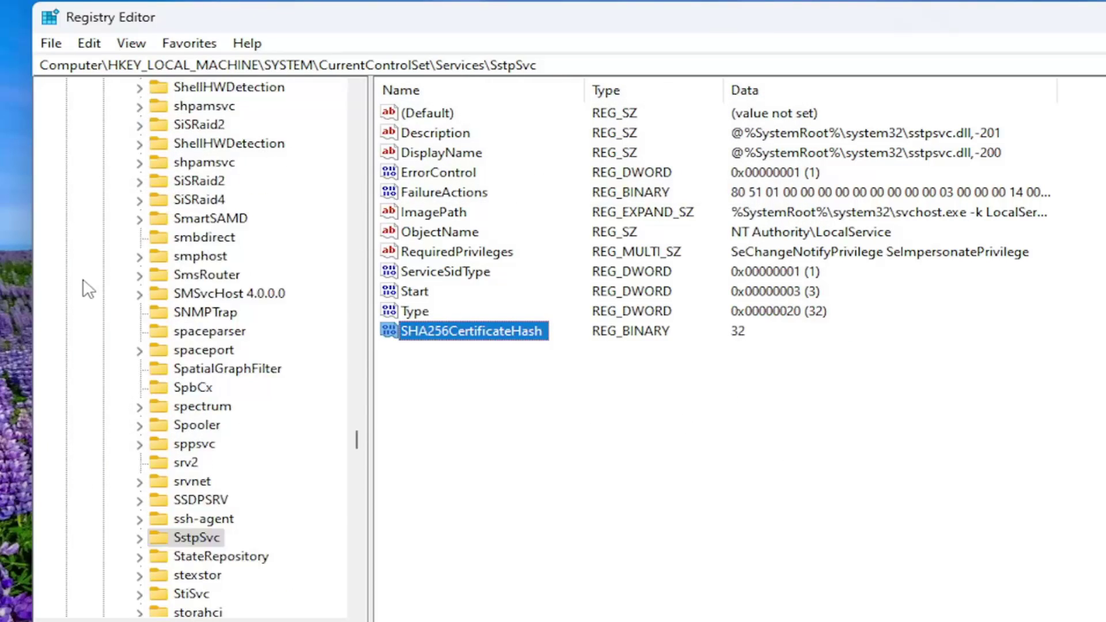
pyautogui.scroll(10, 88, 289)
pyautogui.moveTo(358, 429); pyautogui.dragTo(333, 119)
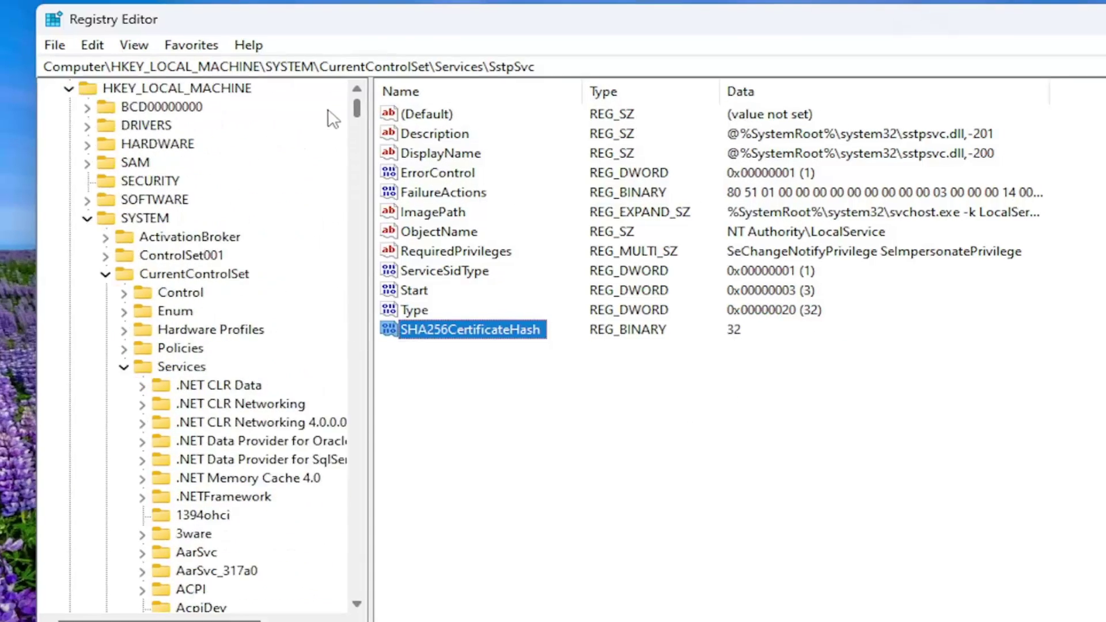
# - Collapse the registry tree back to Computer, close Registry Editor, and open the Start quick menu
pyautogui.click(124, 367)
pyautogui.click(105, 274)
pyautogui.click(87, 219)
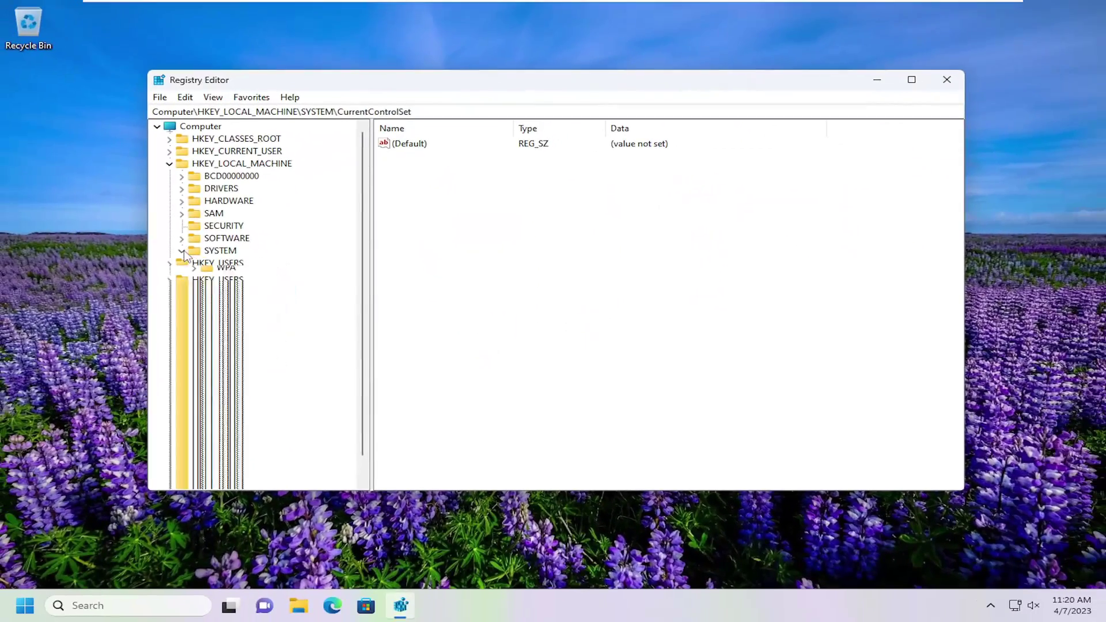
pyautogui.click(169, 163)
pyautogui.click(196, 126)
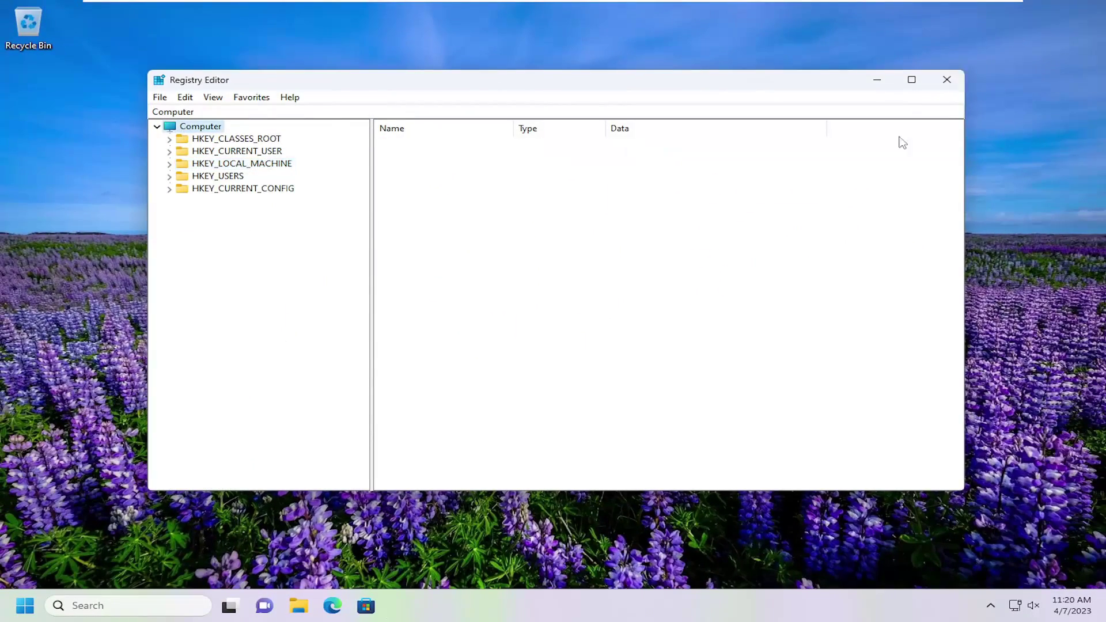
pyautogui.click(946, 80)
pyautogui.rightClick(24, 605)
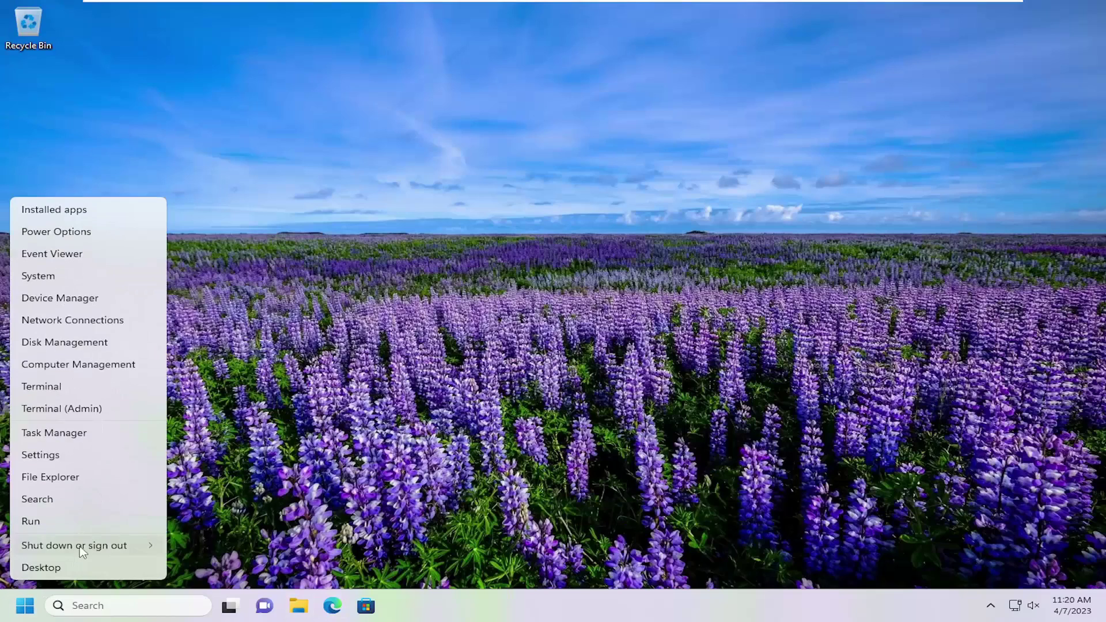